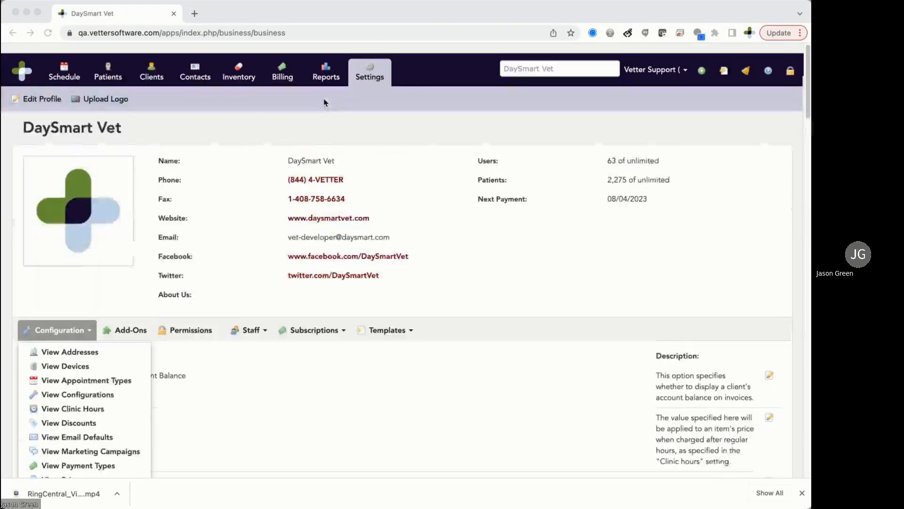
Go to the Reports tab to bring up the Report Dashboard.
click(324, 66)
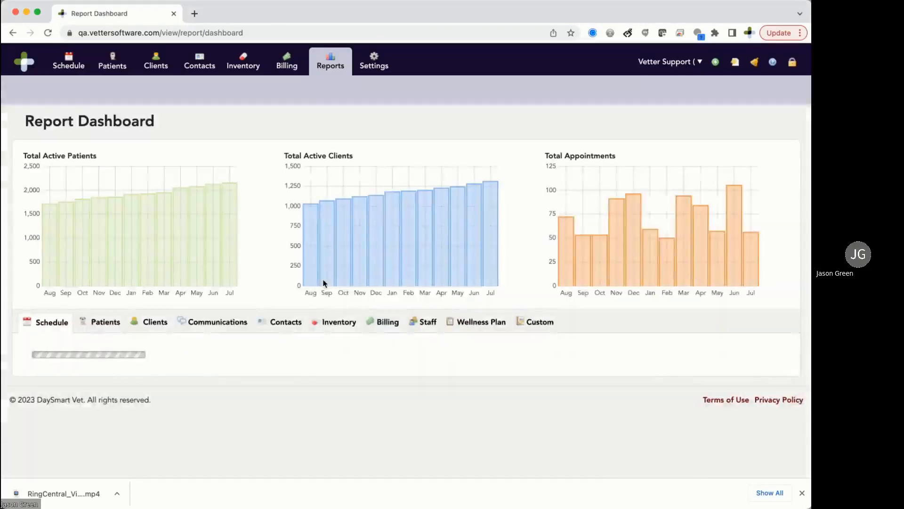
Open the Production Credit Earned (Based On Sales) report from the Billing reports list.
click(382, 323)
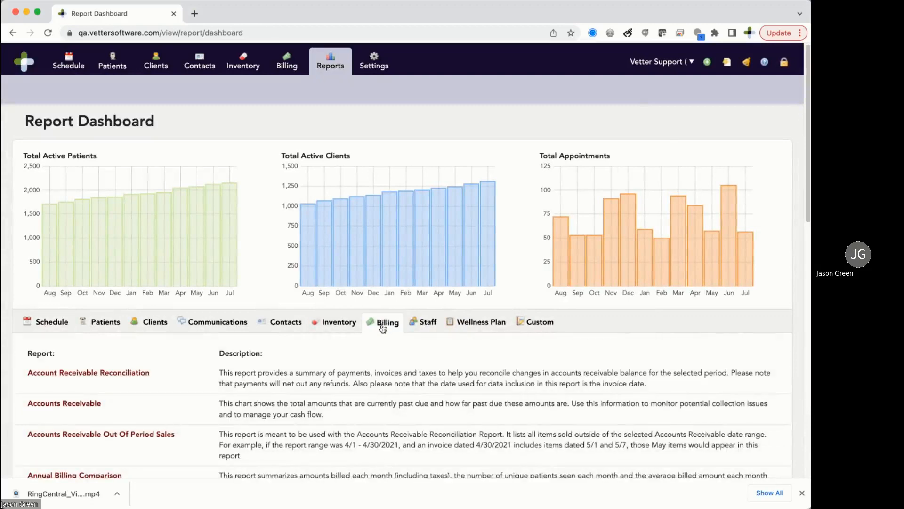
scroll(245, 412, down, 10)
scroll(245, 412, down, 3)
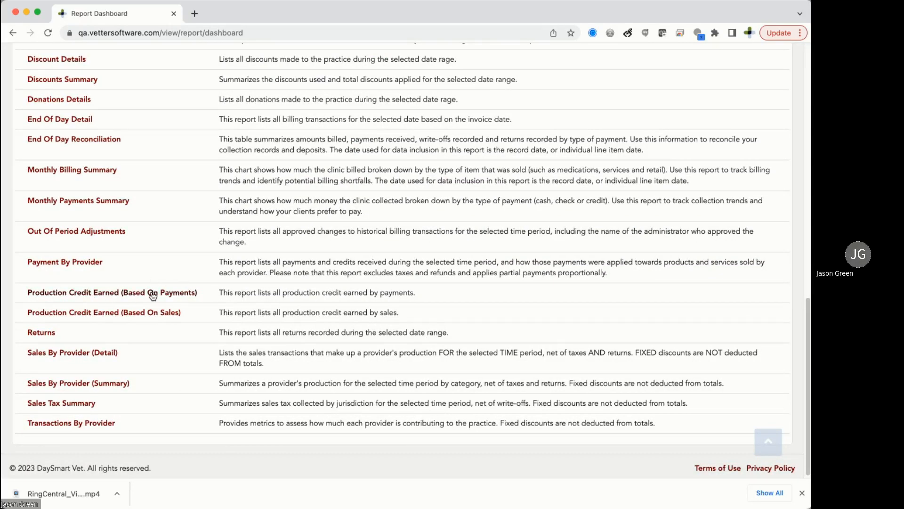
click(171, 313)
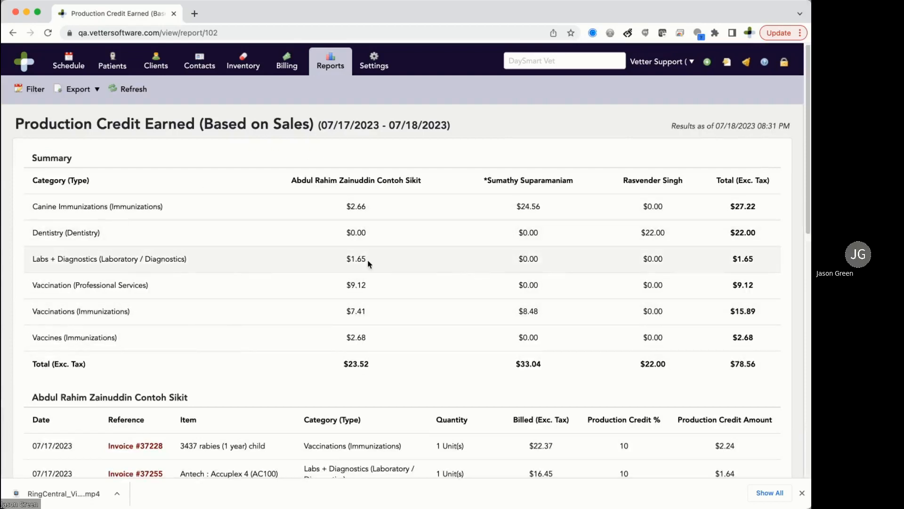
scroll(367, 262, down, 3)
scroll(367, 260, down, 5)
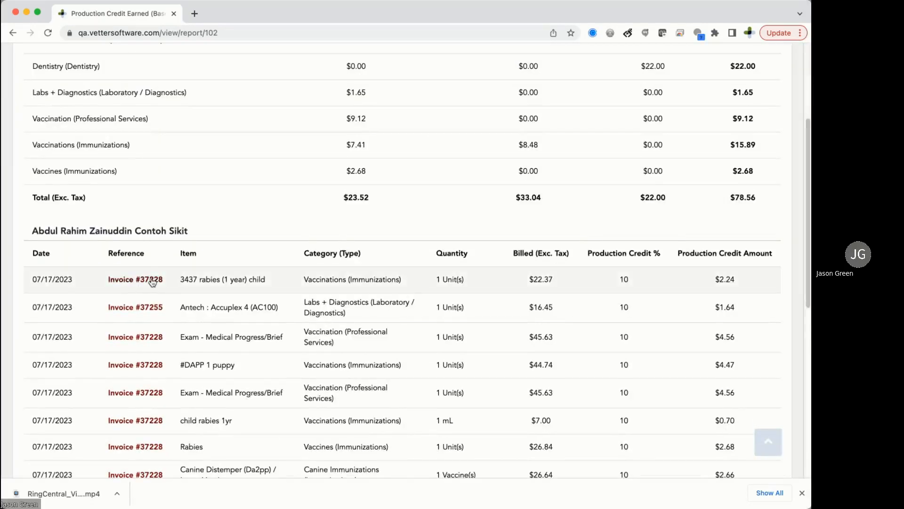
scroll(224, 315, down, 2)
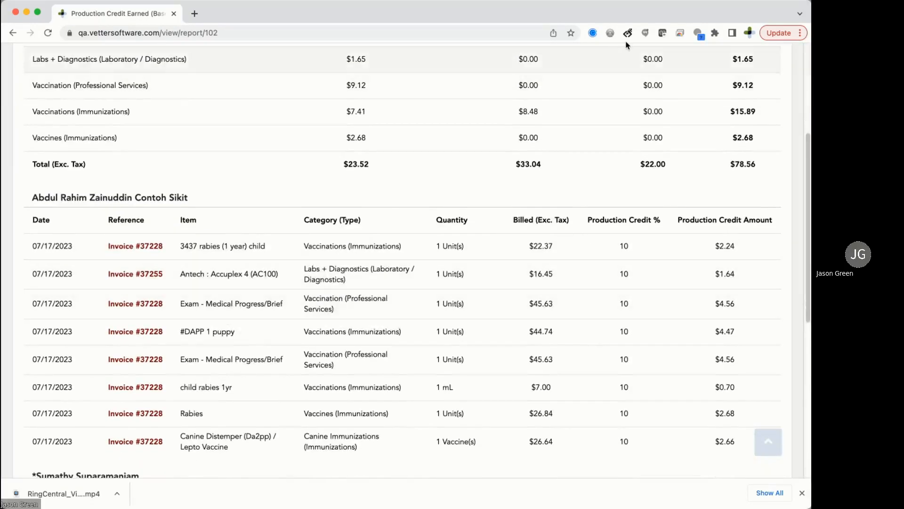
click(629, 39)
click(650, 226)
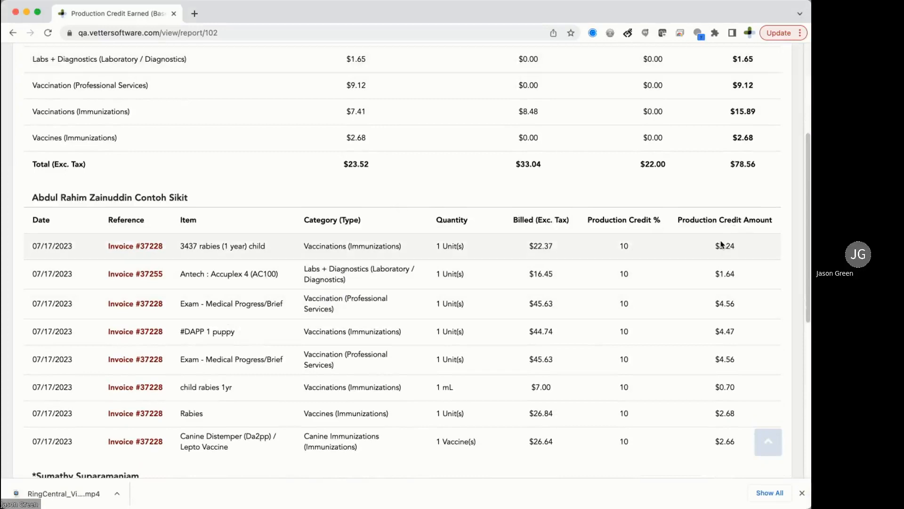
scroll(598, 149, up, 5)
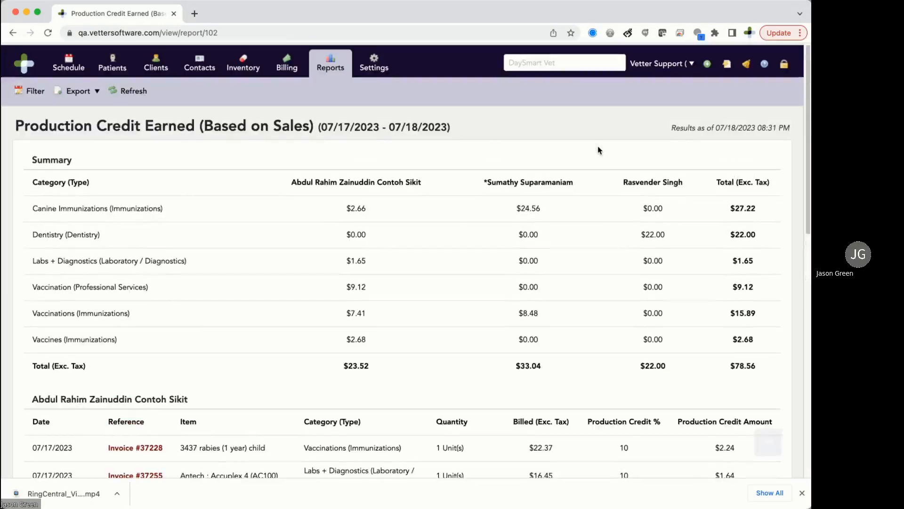
Return to the Report Dashboard and browse through the Billing reports list.
click(332, 69)
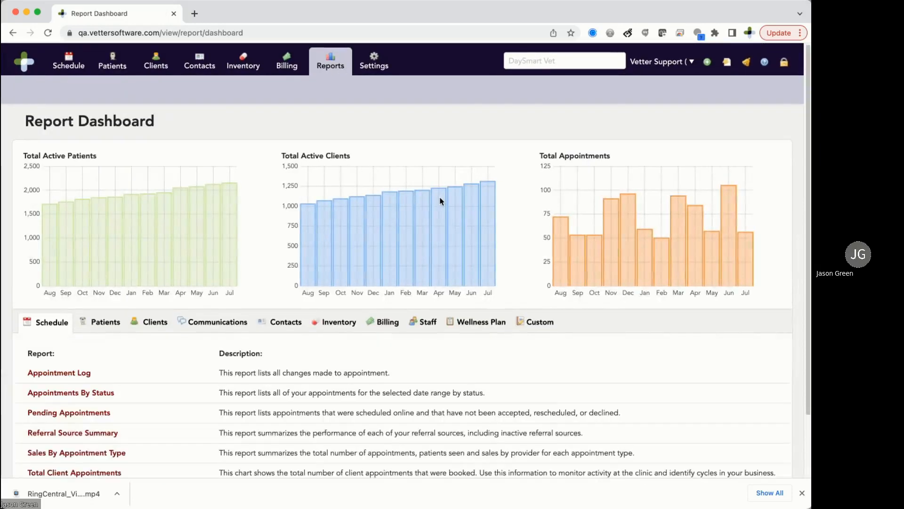
click(381, 321)
click(382, 323)
scroll(241, 332, down, 5)
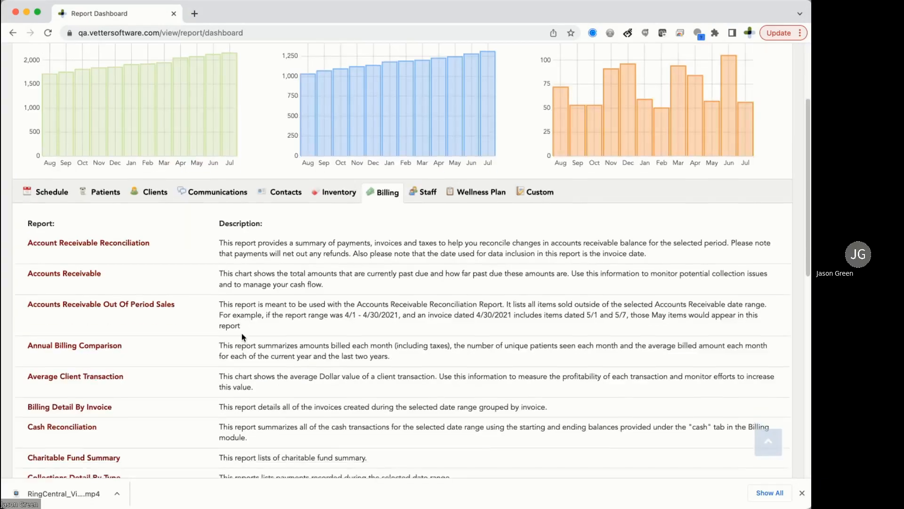
scroll(242, 332, down, 3)
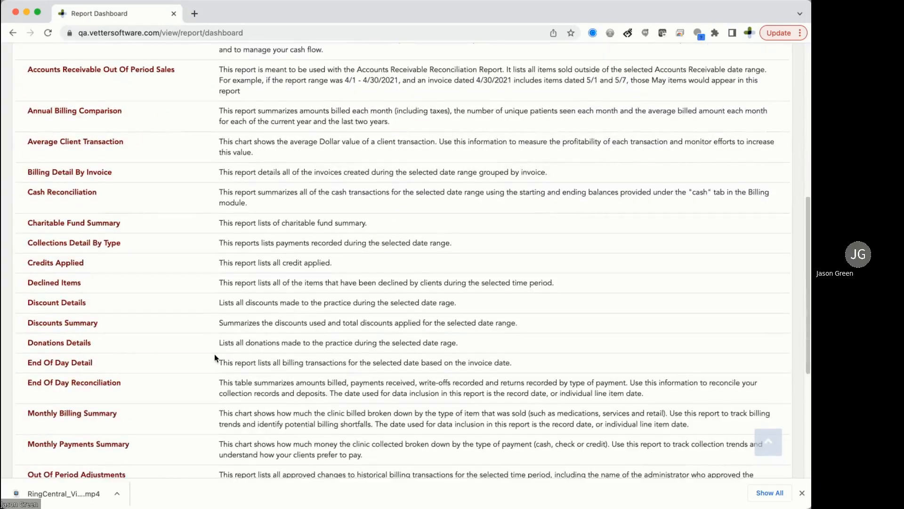
scroll(213, 355, down, 2)
scroll(214, 354, down, 1)
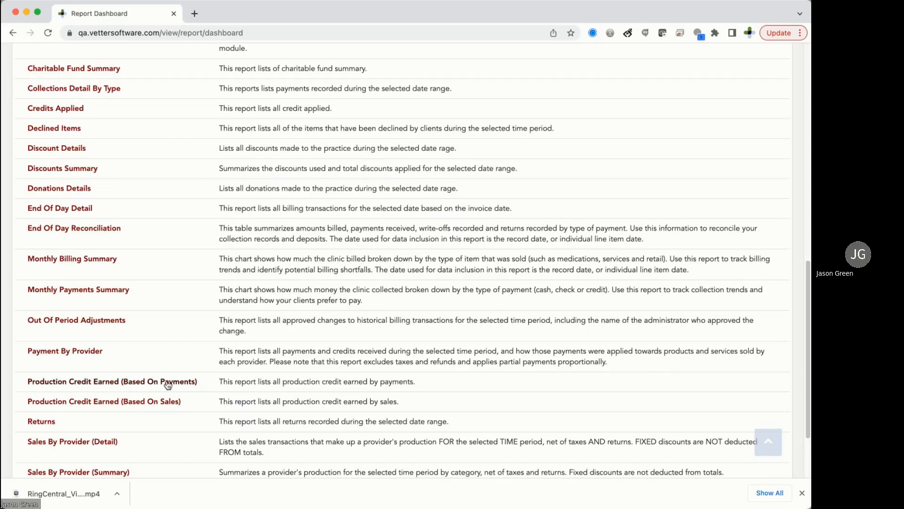
scroll(262, 271, up, 10)
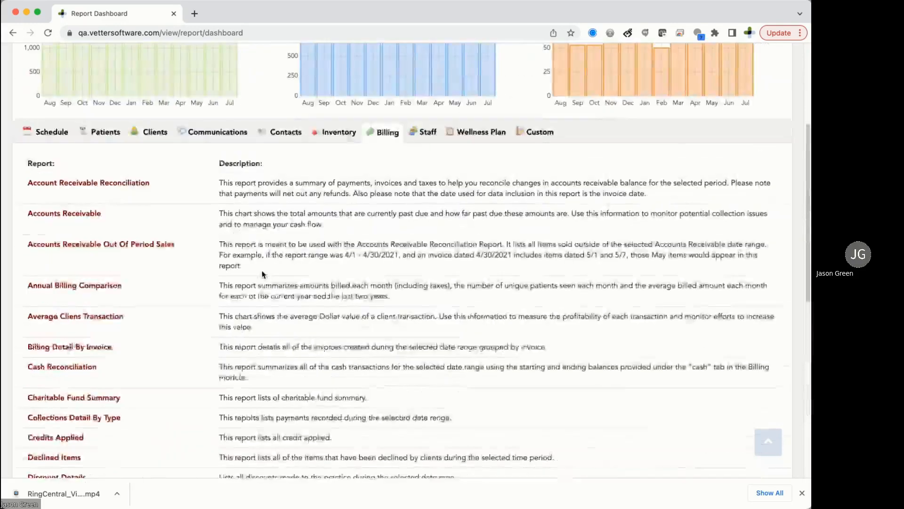
scroll(261, 275, up, 3)
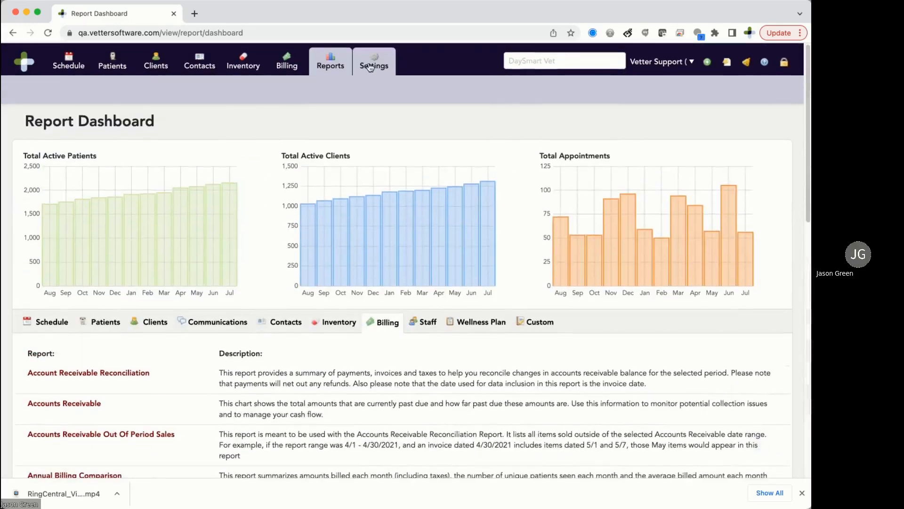
From the Settings Configuration menu, start a New Production Credit.
click(370, 66)
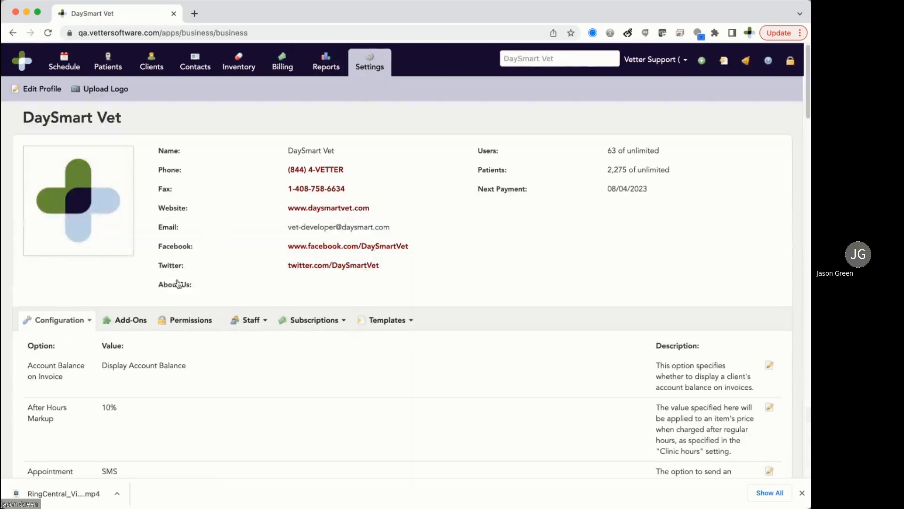
click(89, 323)
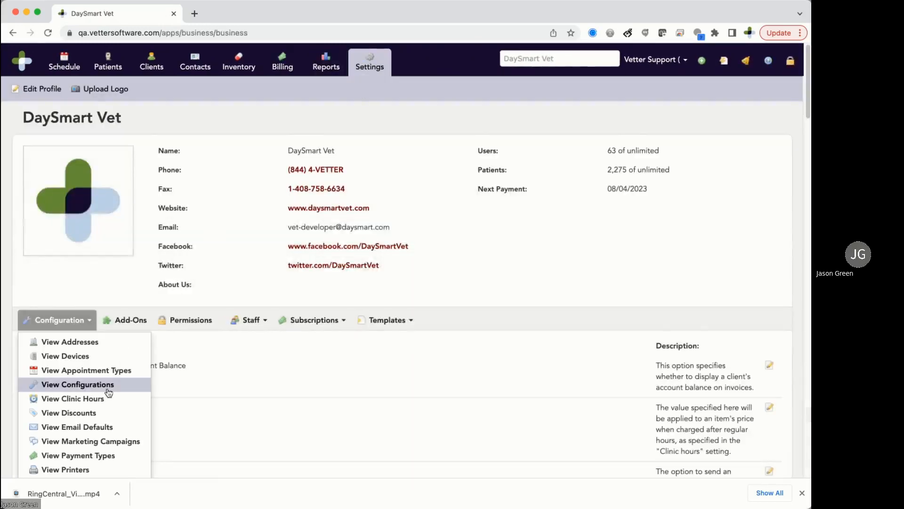
scroll(110, 388, down, 5)
scroll(109, 393, down, 3)
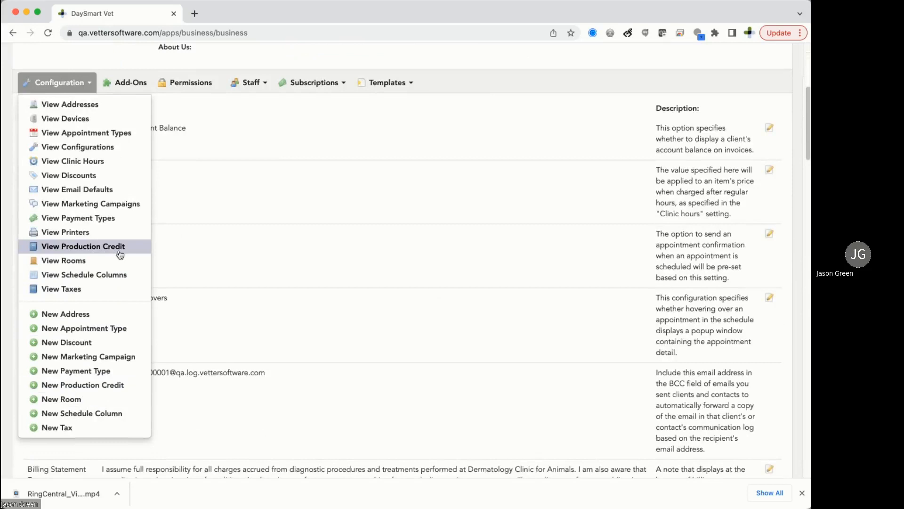
click(132, 385)
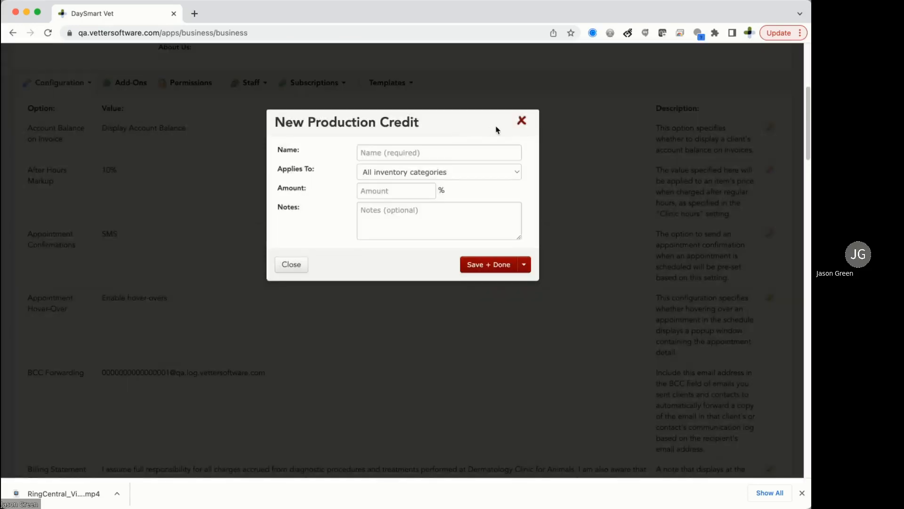
Name the credit 'general tier 1, worked > 5 years' and enter an amount of 5.
click(410, 153)
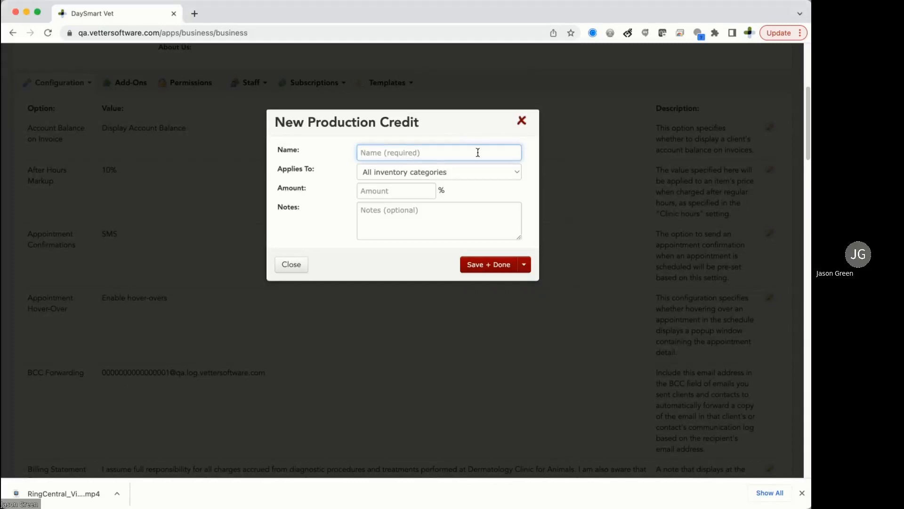
text(general tier 1, worked > 5 years)
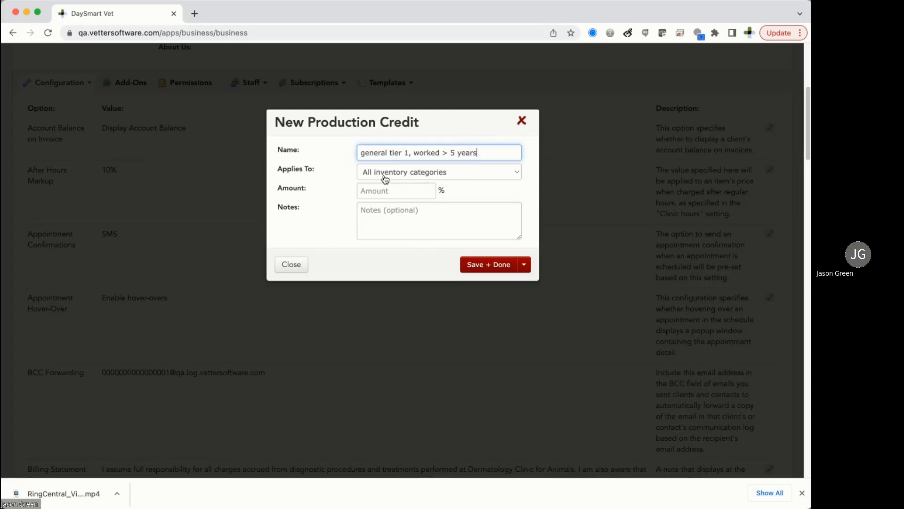
click(382, 192)
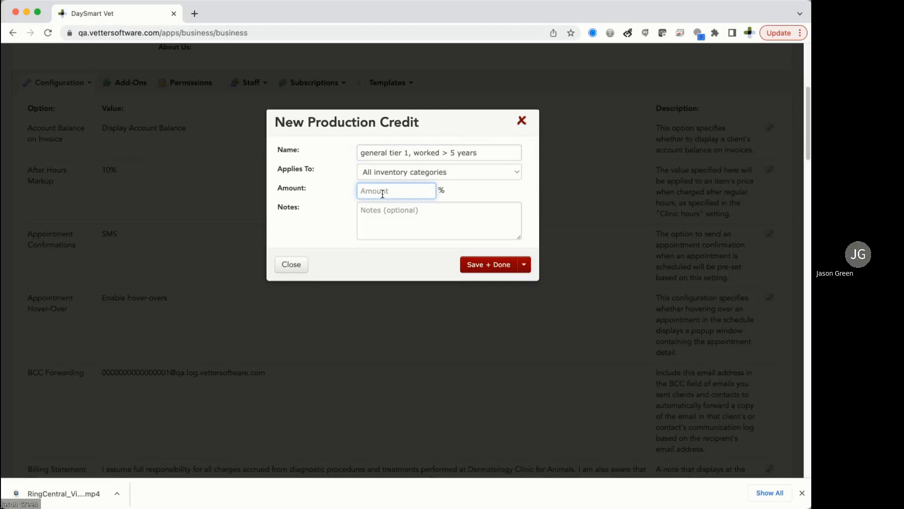
text(5)
Restrict the credit to the Exam and Pharmacy inventory categories and continue.
click(391, 174)
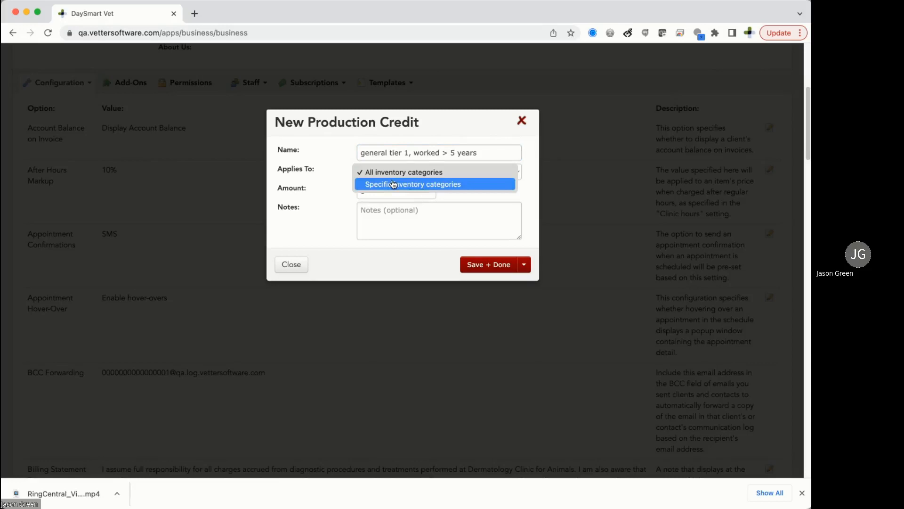
click(394, 184)
click(408, 192)
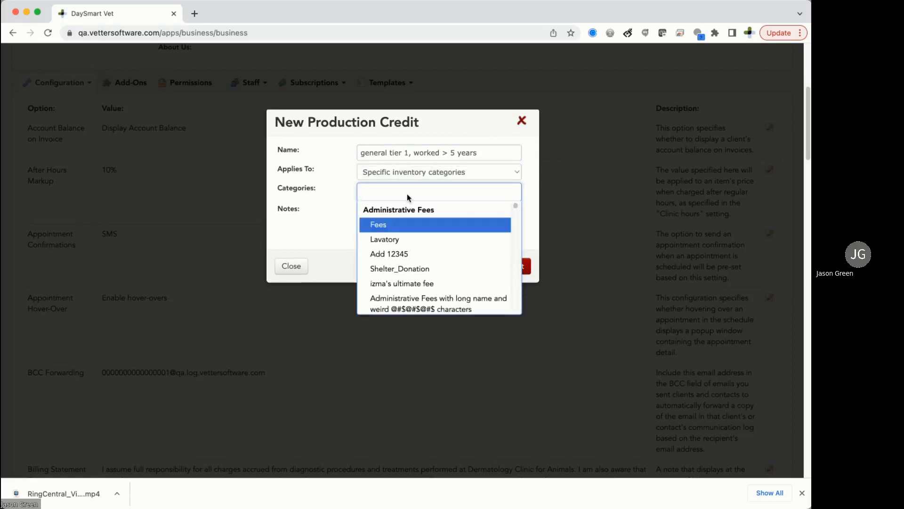
text(exam)
click(419, 225)
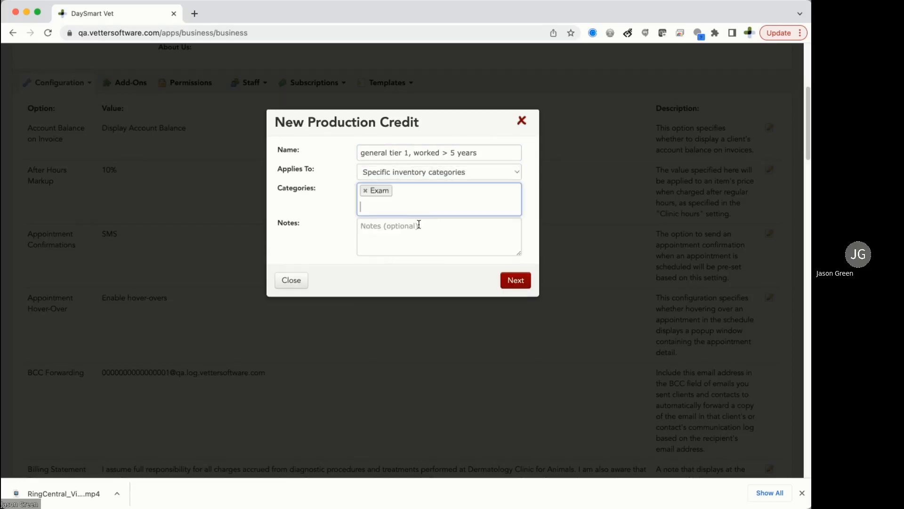
click(433, 211)
text(pharmacy)
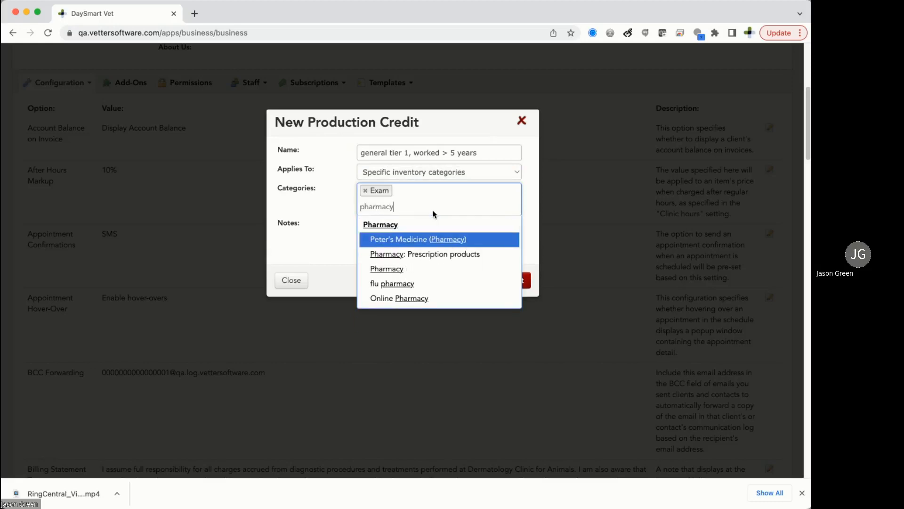
click(428, 268)
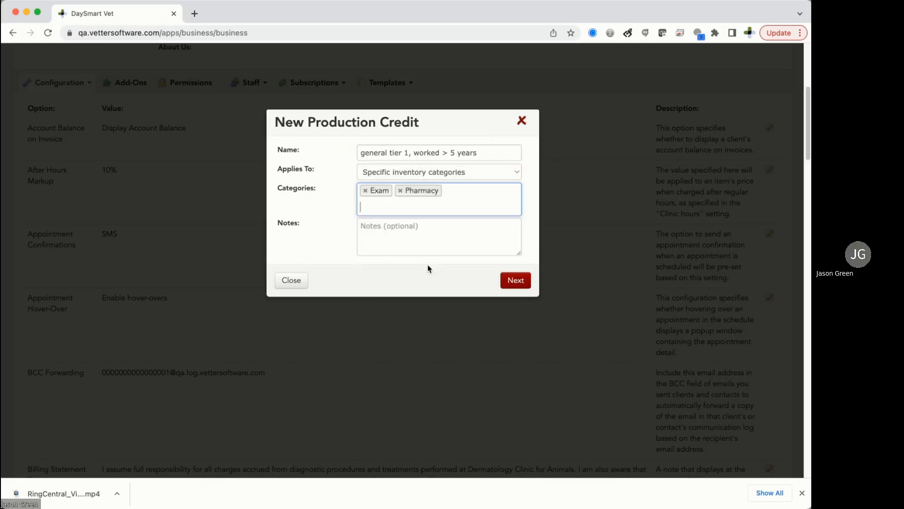
click(515, 282)
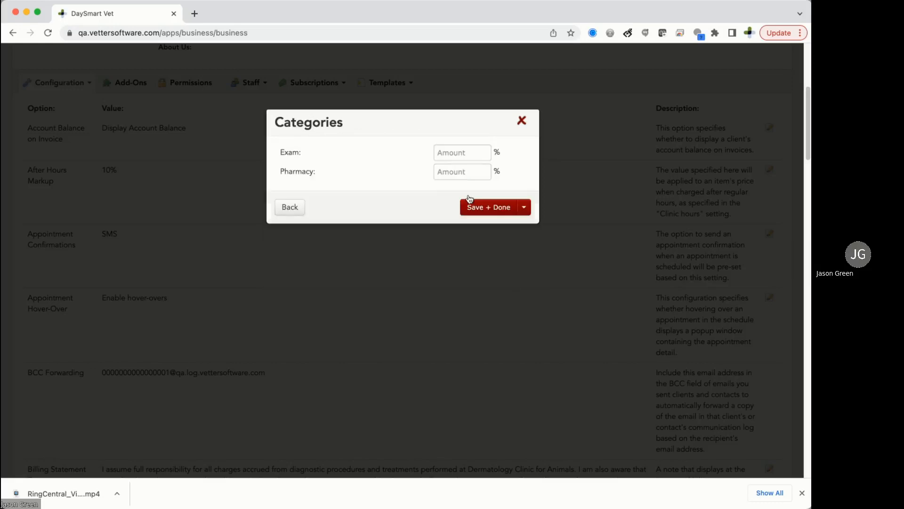
Enter 5% for the Exam category and 10% for Pharmacy.
click(459, 151)
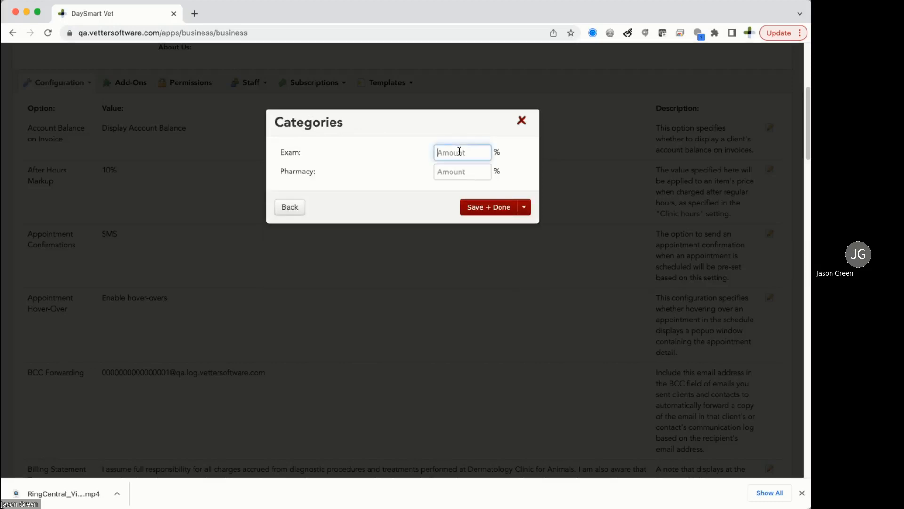
text(5)
click(466, 173)
text(10)
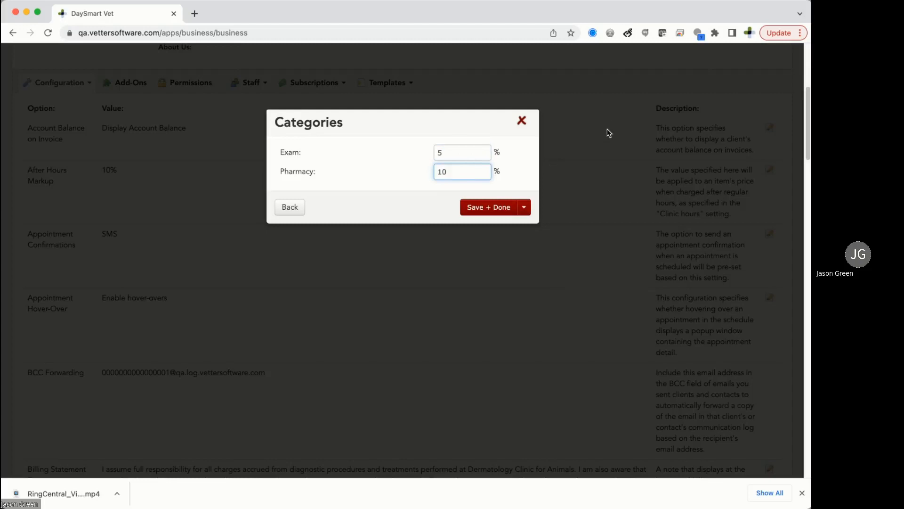
Dismiss the save options without saving and go back to the credit's first step.
click(674, 111)
click(528, 207)
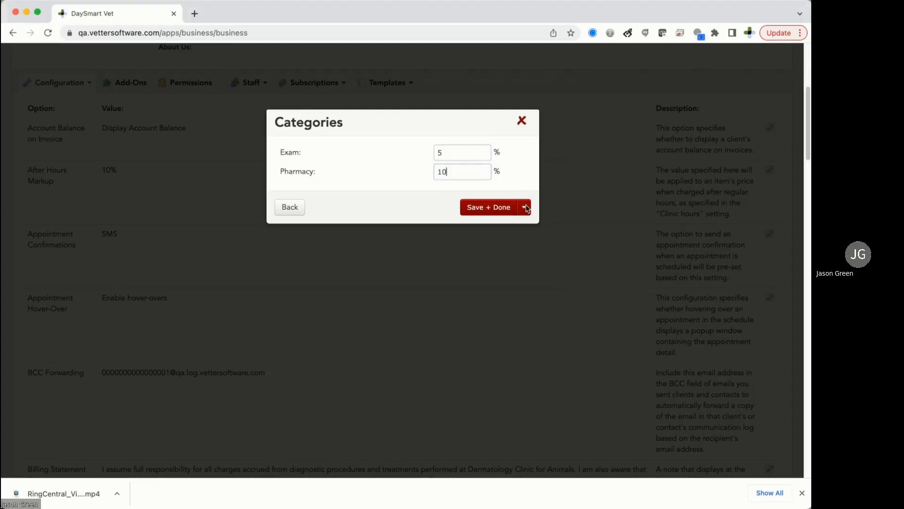
click(524, 207)
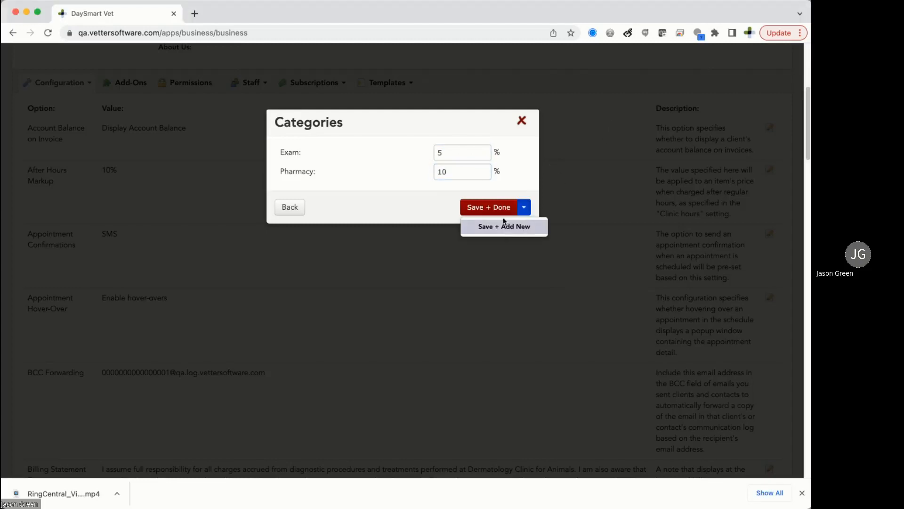
click(422, 202)
click(290, 208)
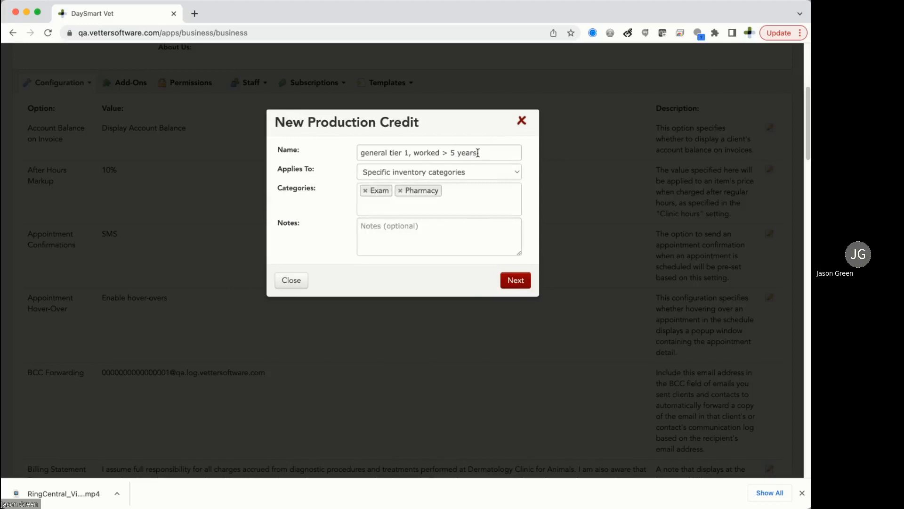
Rename the credit after the staff member, save it, and open its row's gear menu.
drag(478, 152, 356, 152)
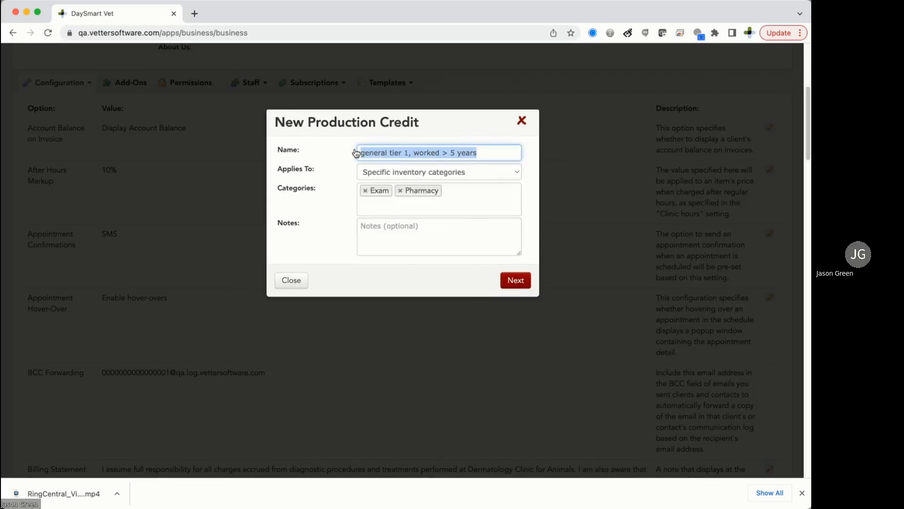
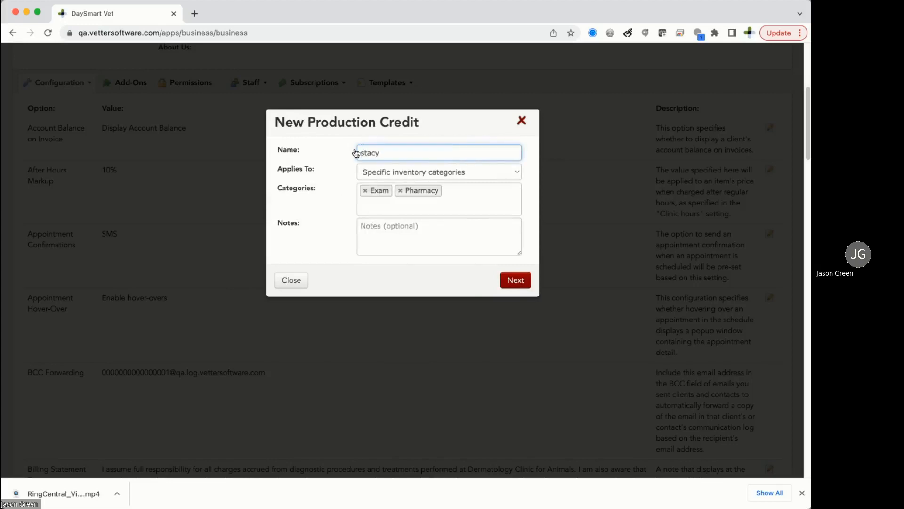
click(523, 281)
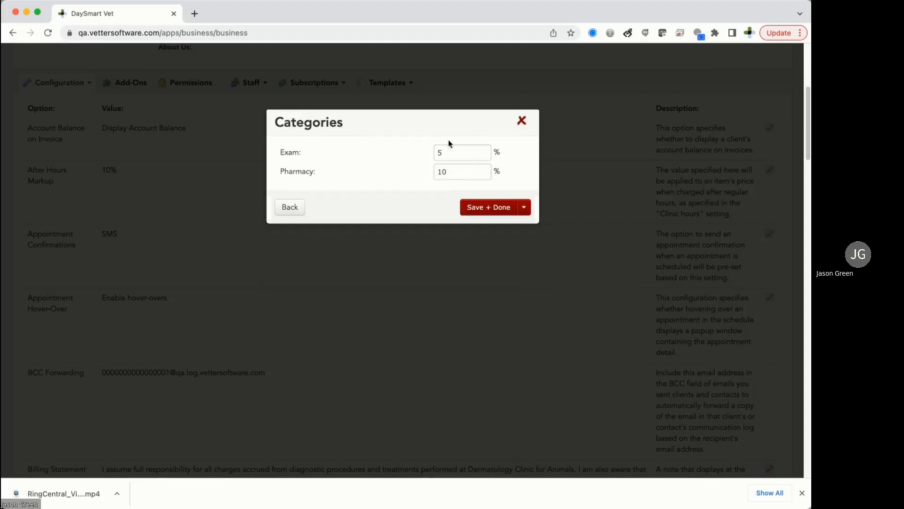
click(492, 209)
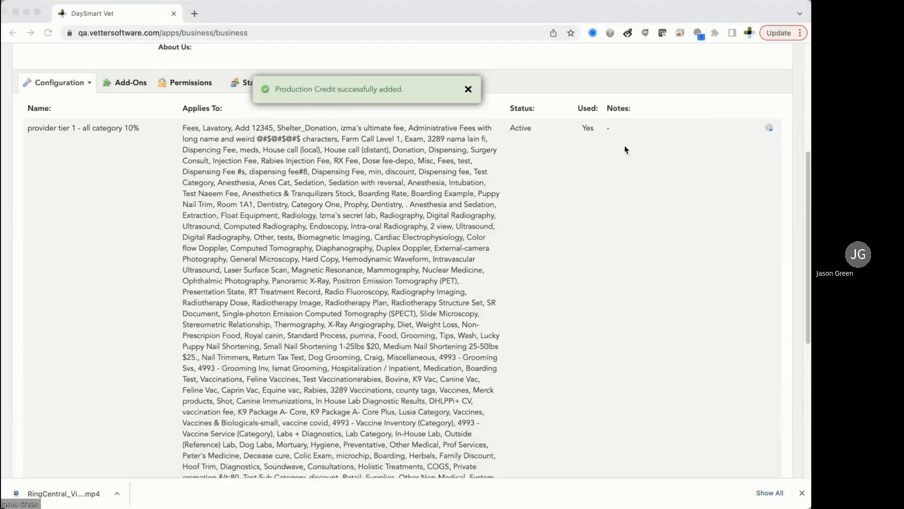
scroll(398, 216, down, 6)
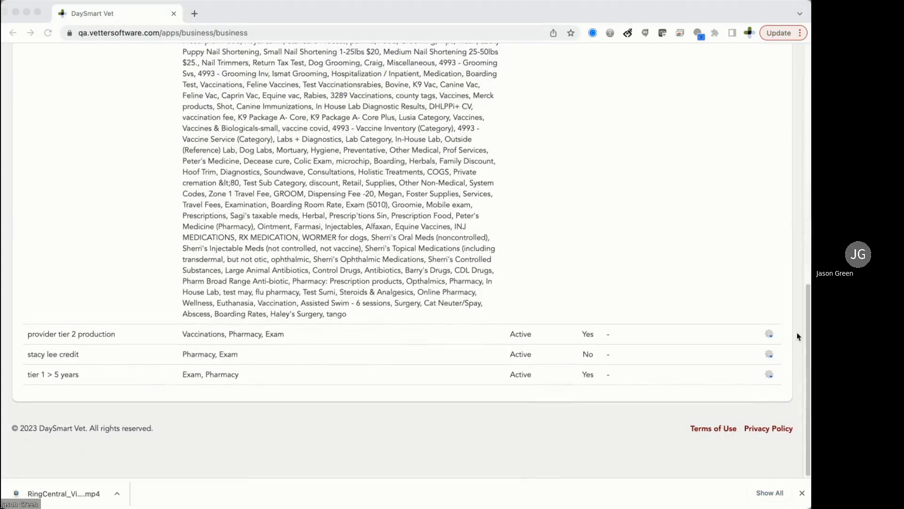
click(769, 356)
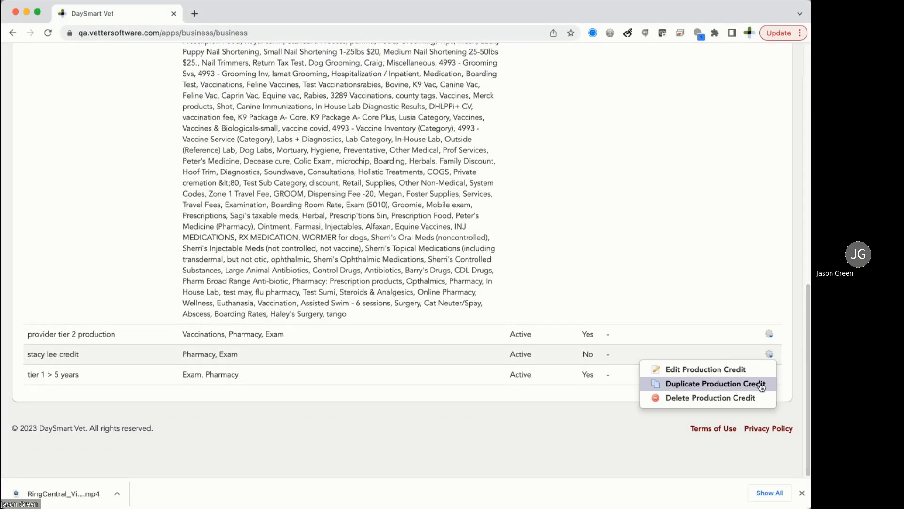
click(762, 384)
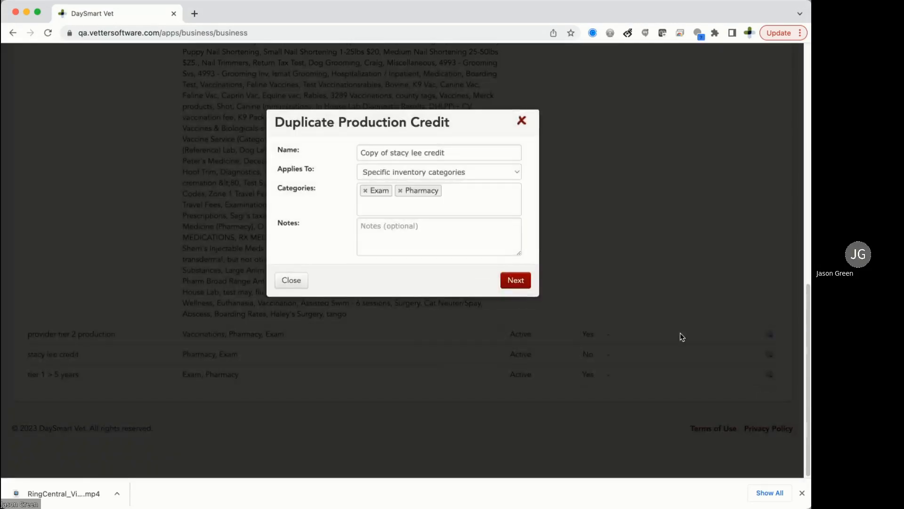
drag(451, 154, 306, 154)
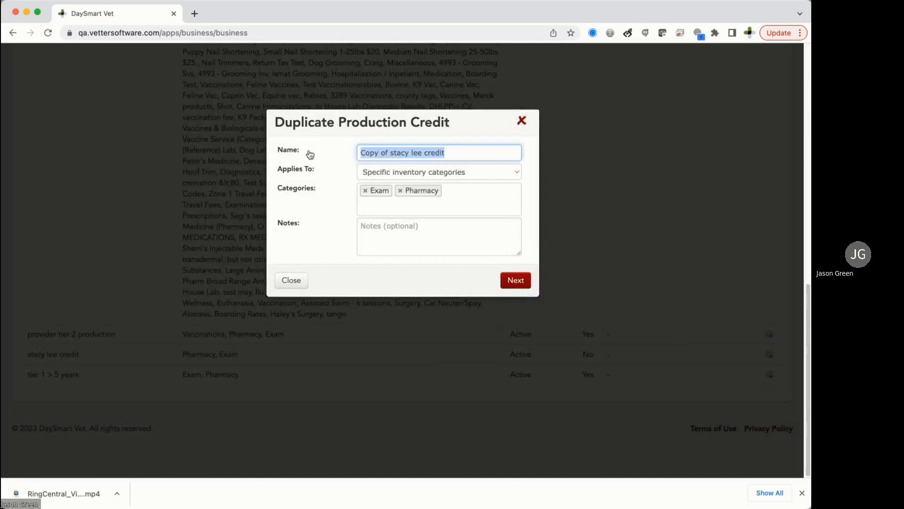
text(jane smith)
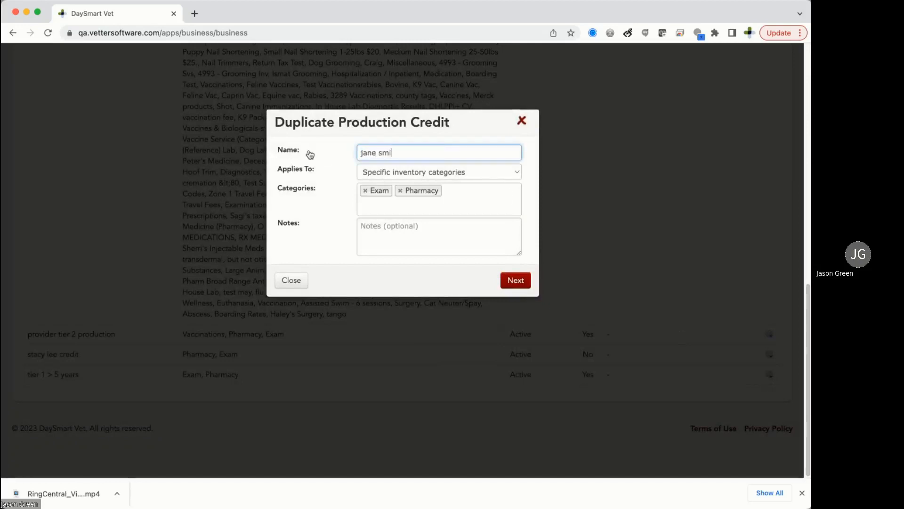
click(512, 281)
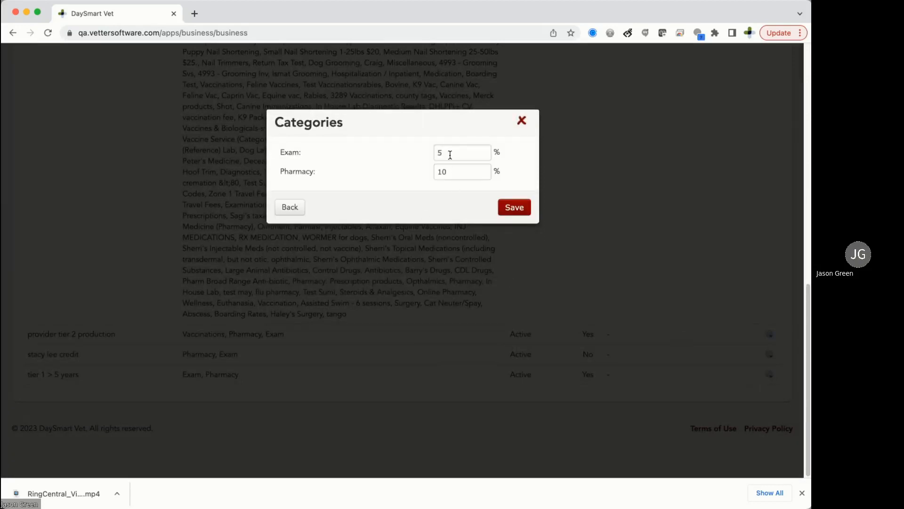
drag(450, 155, 404, 158)
drag(451, 173, 365, 176)
text(6)
click(522, 121)
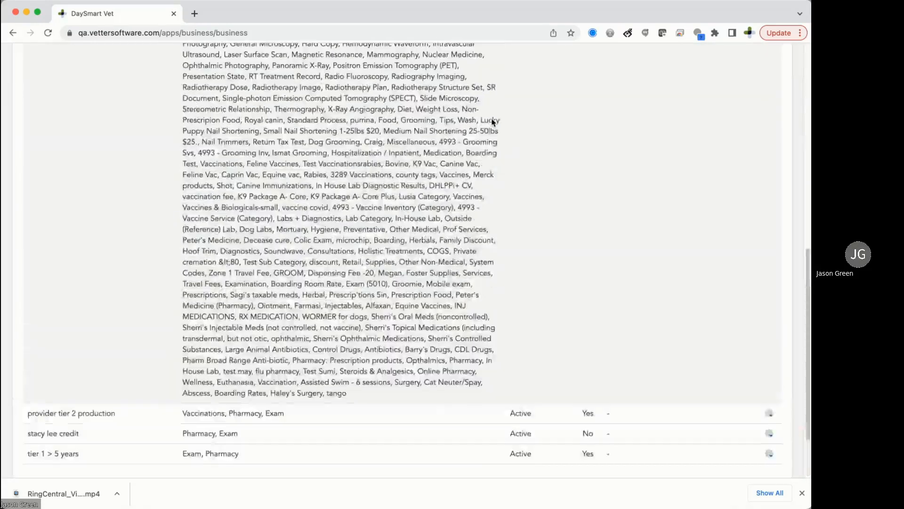
scroll(492, 121, up, 10)
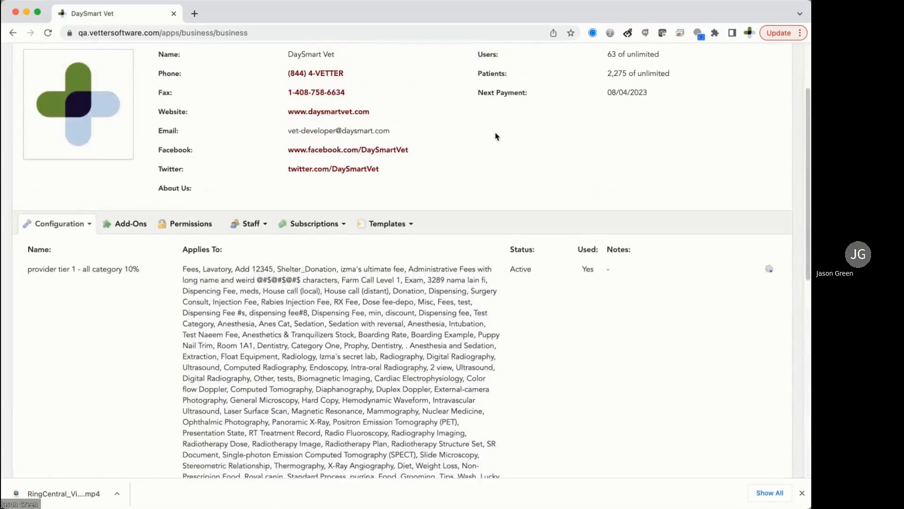
Open the chosen staff member's profile from the View Active Staff list.
scroll(457, 155, up, 1)
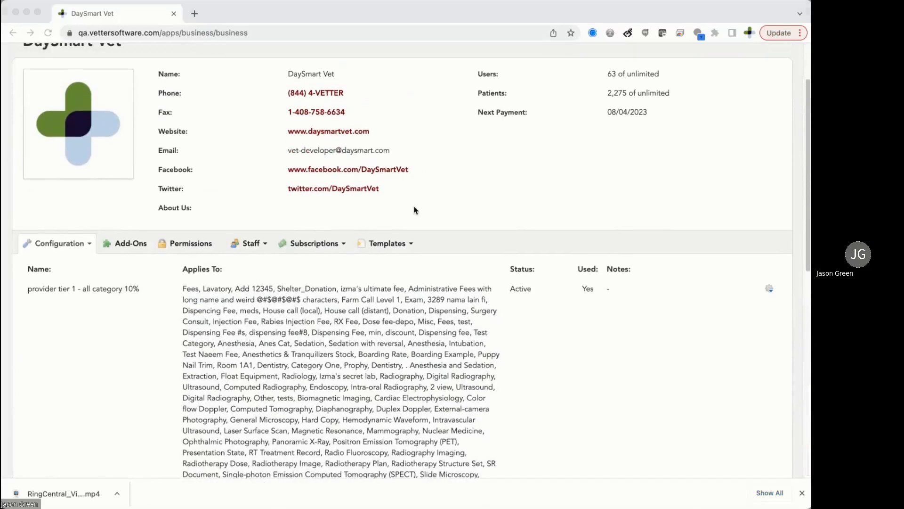
scroll(414, 155, up, 3)
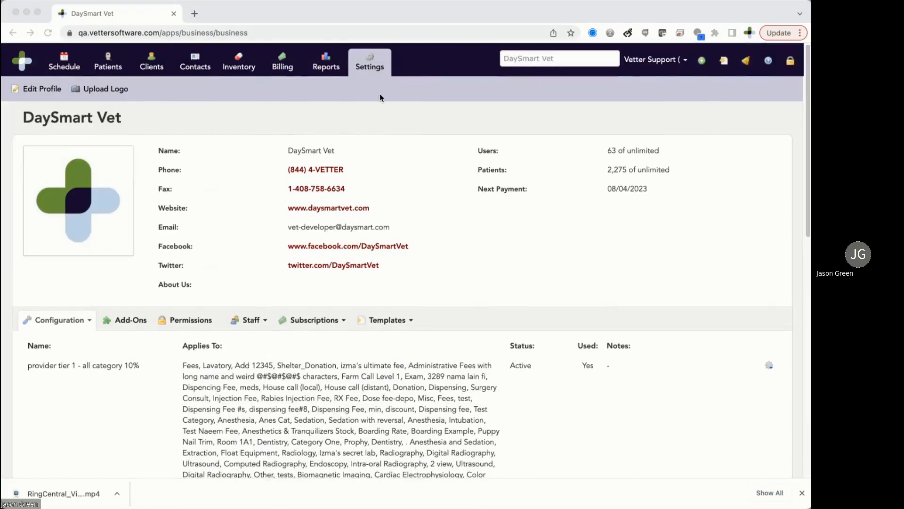
click(255, 320)
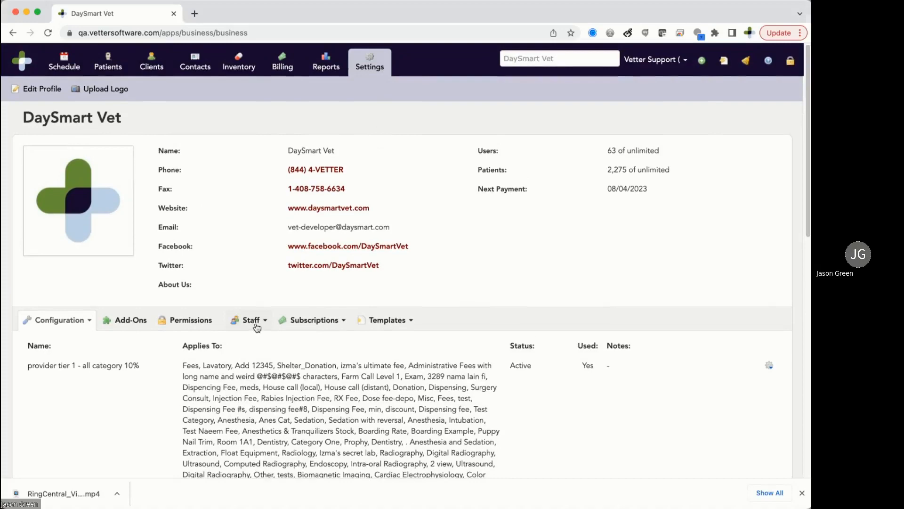
click(255, 322)
click(266, 344)
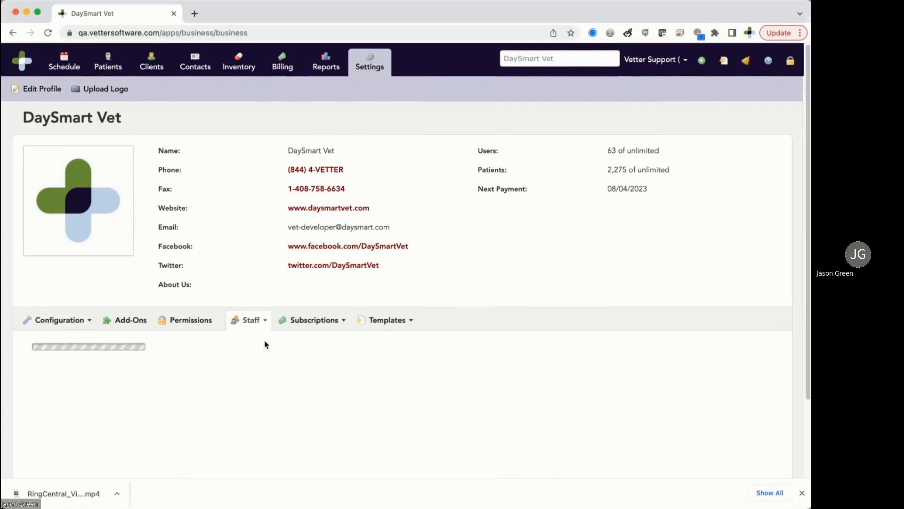
scroll(163, 406, down, 15)
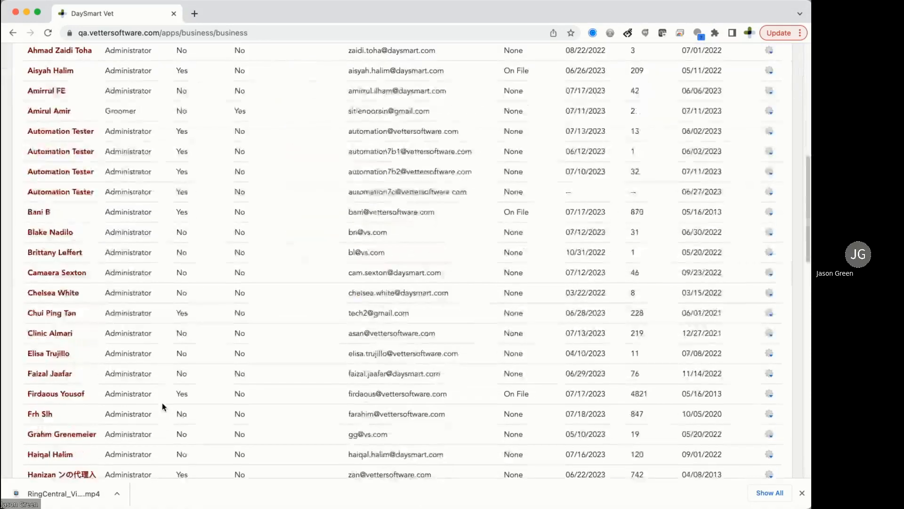
scroll(163, 406, down, 5)
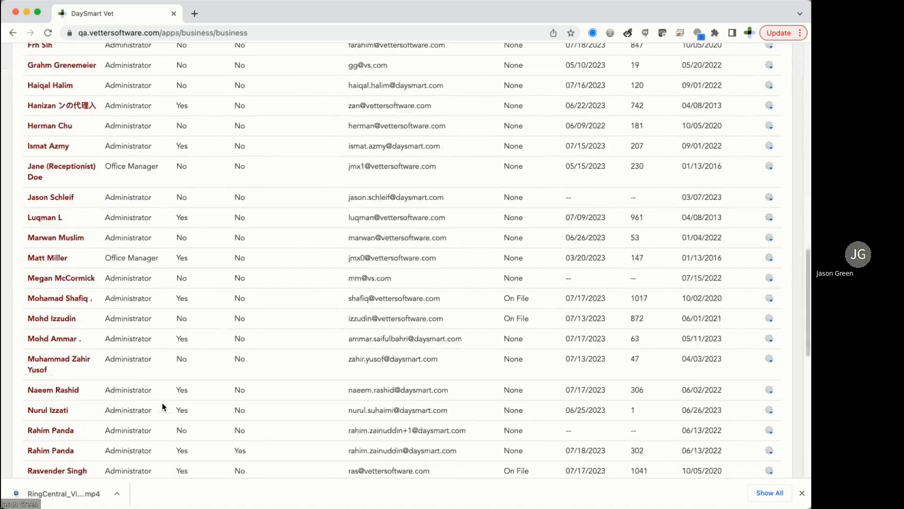
scroll(163, 406, down, 4)
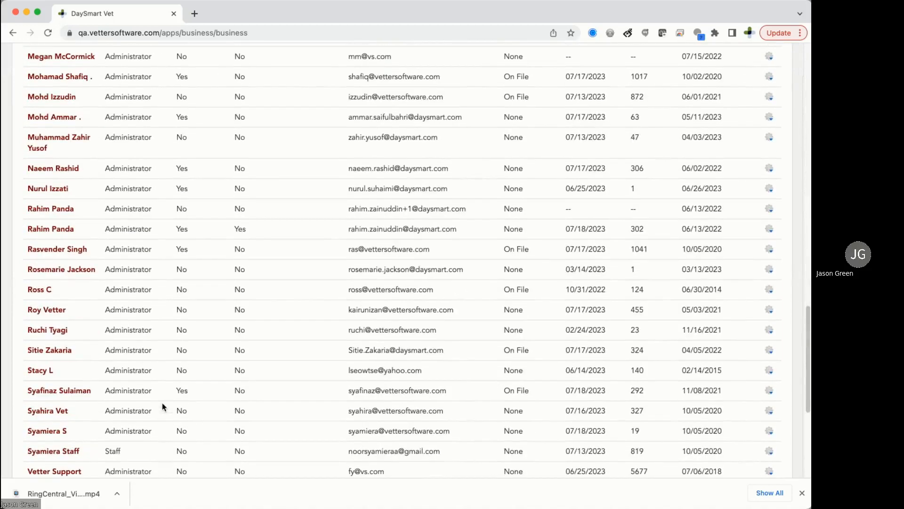
click(41, 372)
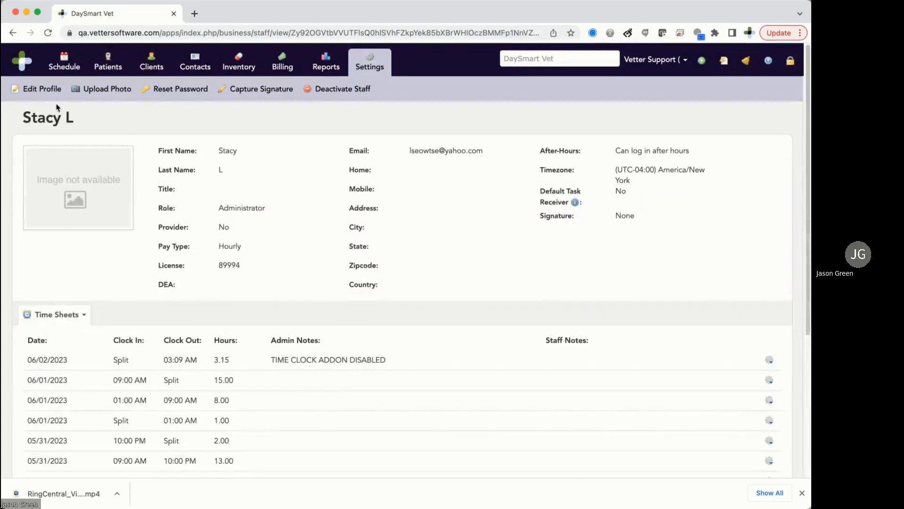
Edit the profile to set Provider to Yes, assign her personal production credit, and save.
click(45, 96)
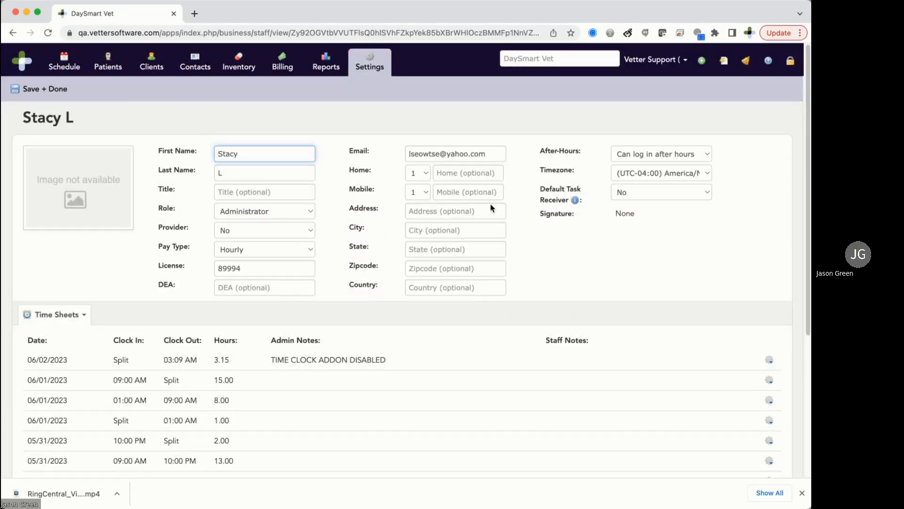
click(611, 195)
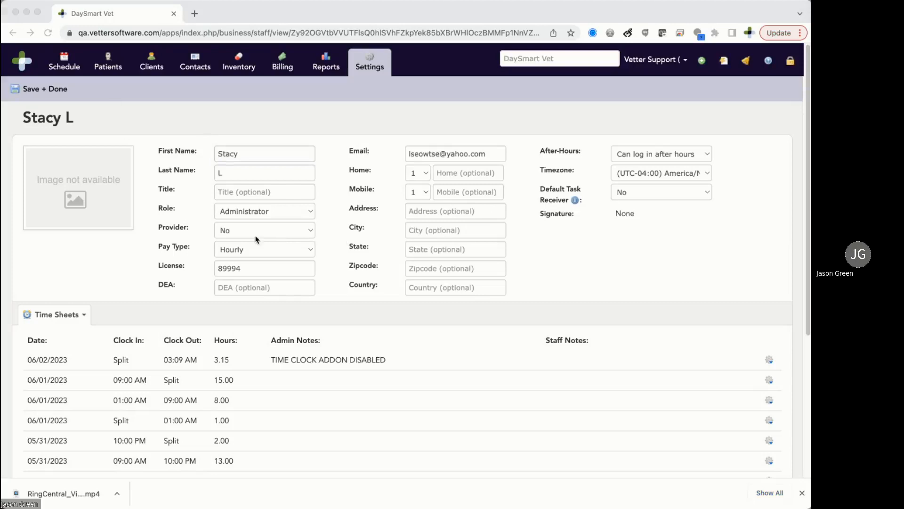
click(162, 230)
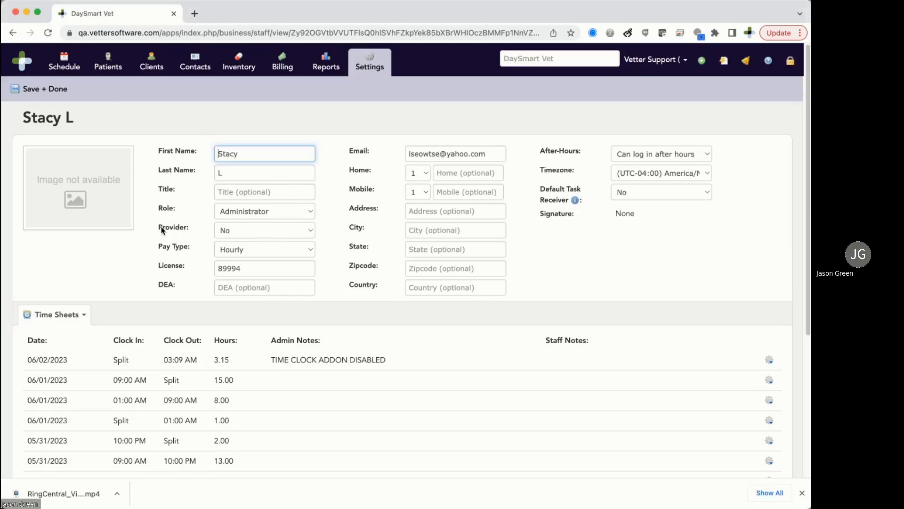
click(241, 232)
click(246, 243)
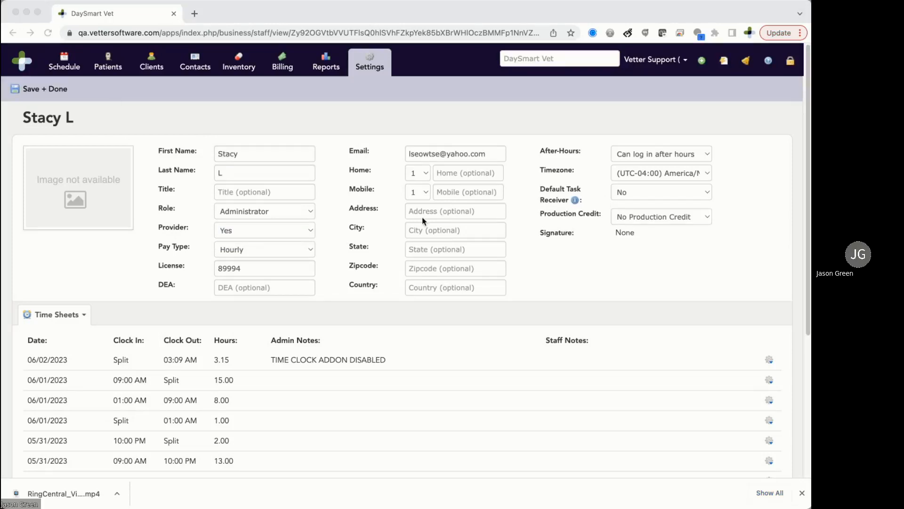
click(648, 220)
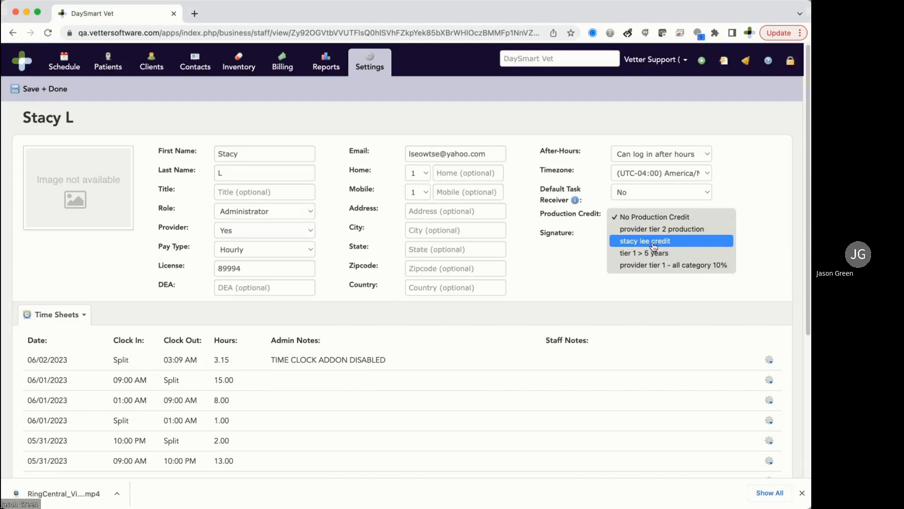
click(647, 243)
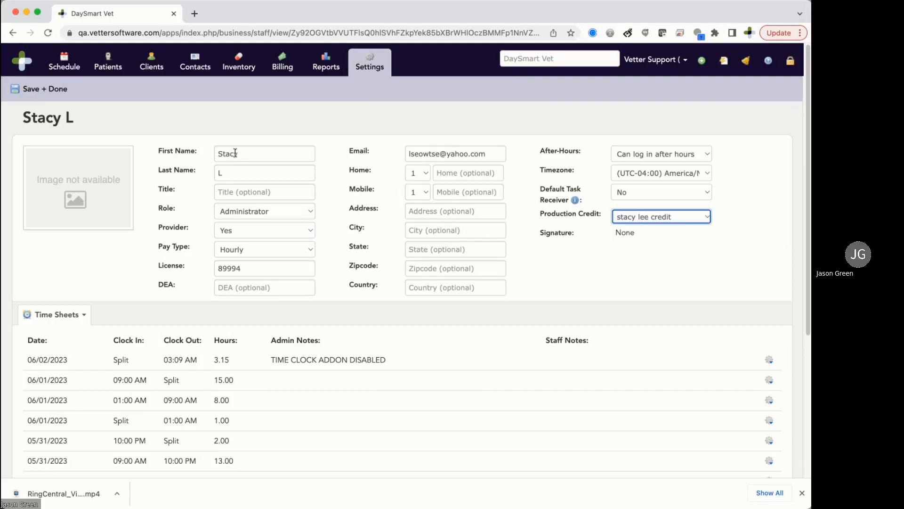
click(49, 89)
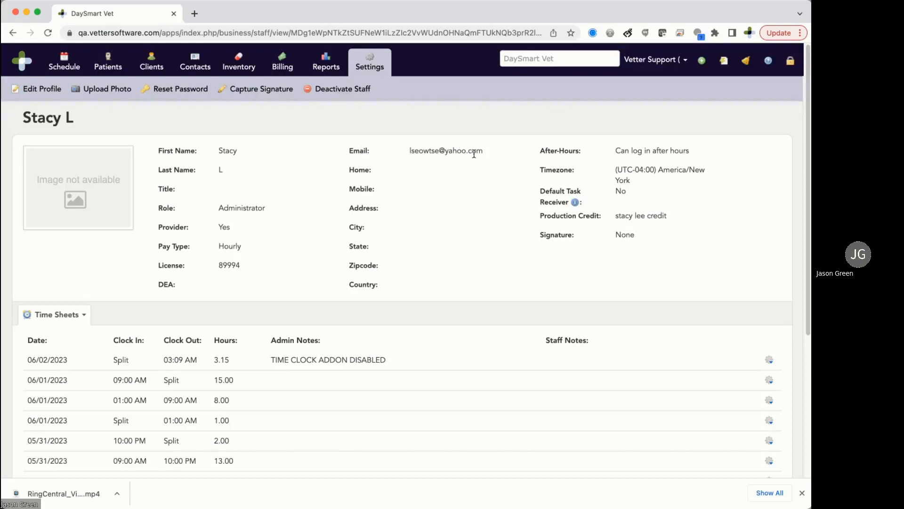
View the Amoxicillin line item on paid Invoice #37083, then return to the Report Dashboard.
click(725, 66)
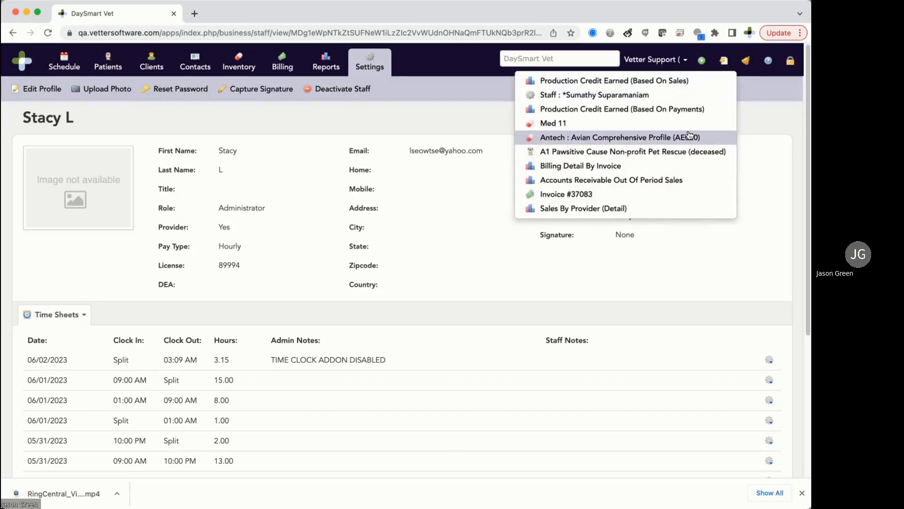
click(677, 191)
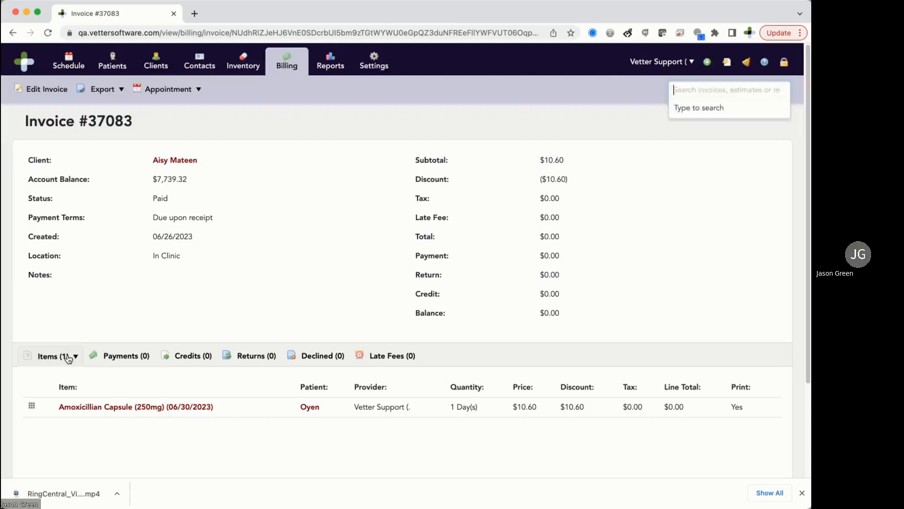
click(71, 356)
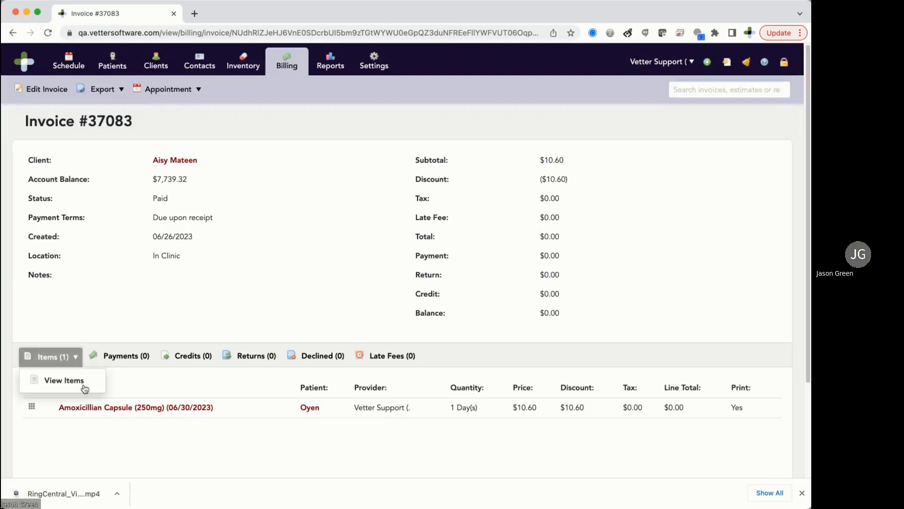
click(84, 387)
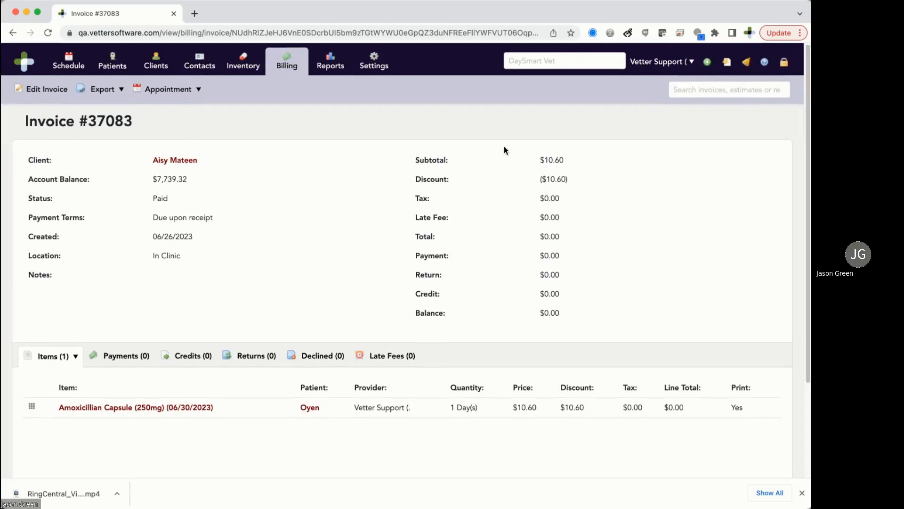
click(335, 67)
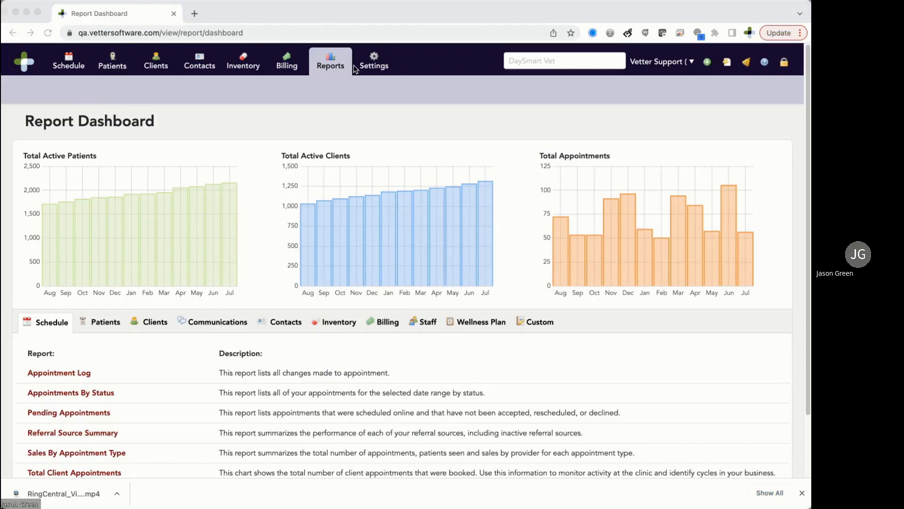
List the Billing reports and scroll down to both Production Credit Earned reports.
click(394, 322)
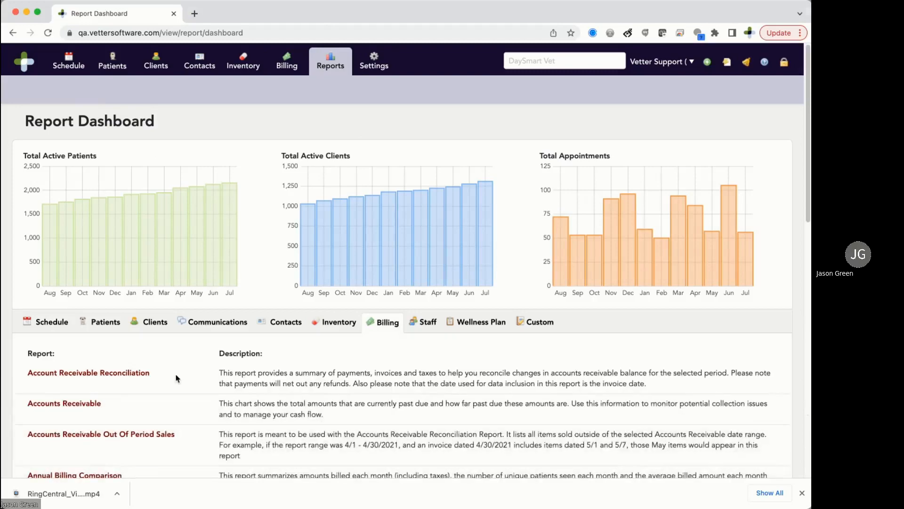
scroll(176, 378, down, 3)
scroll(176, 378, down, 9)
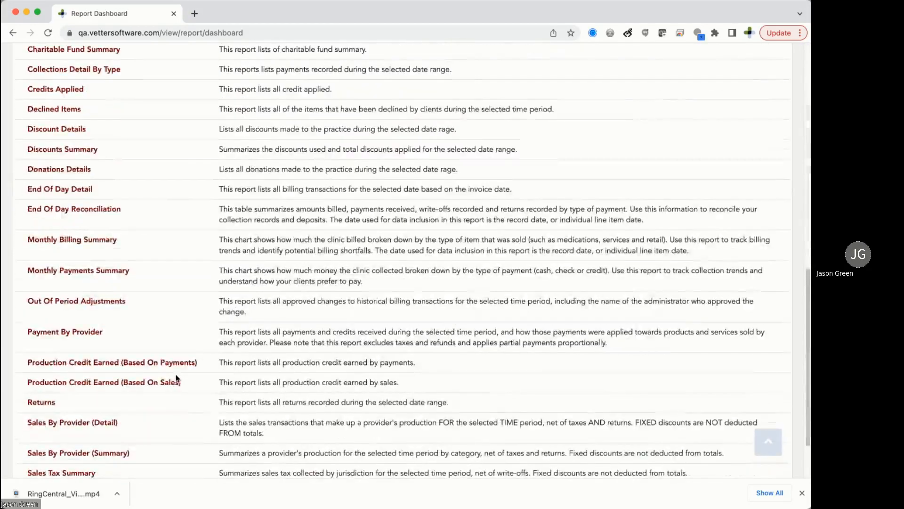